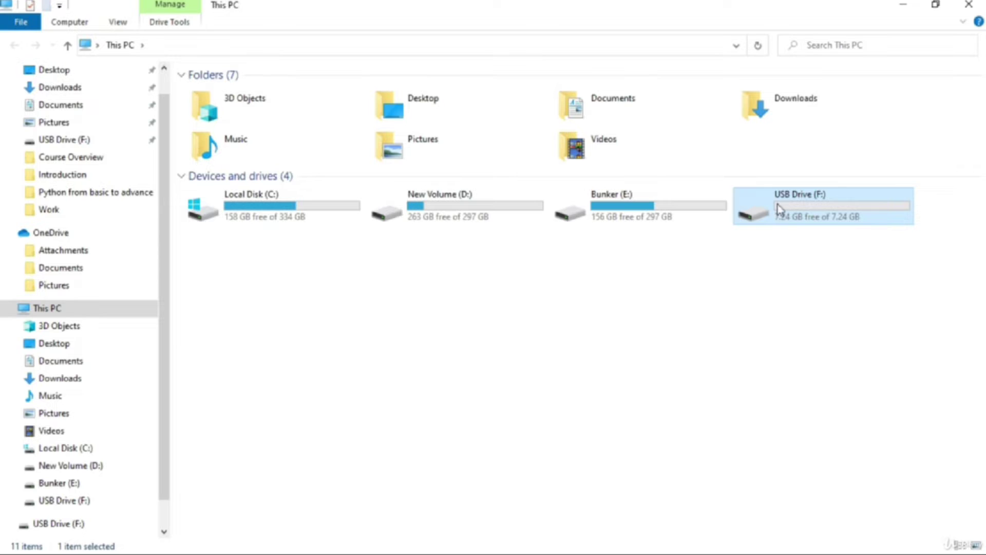
- Check that USB Drive (F:) contains no files, then close File Explorer
left_click(770, 266)
double_click(803, 218)
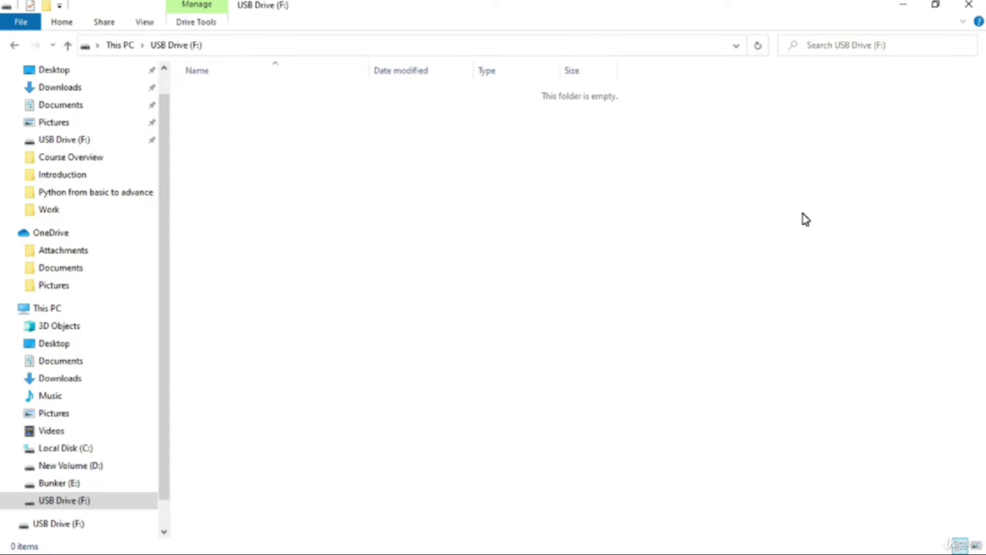
left_click(969, 5)
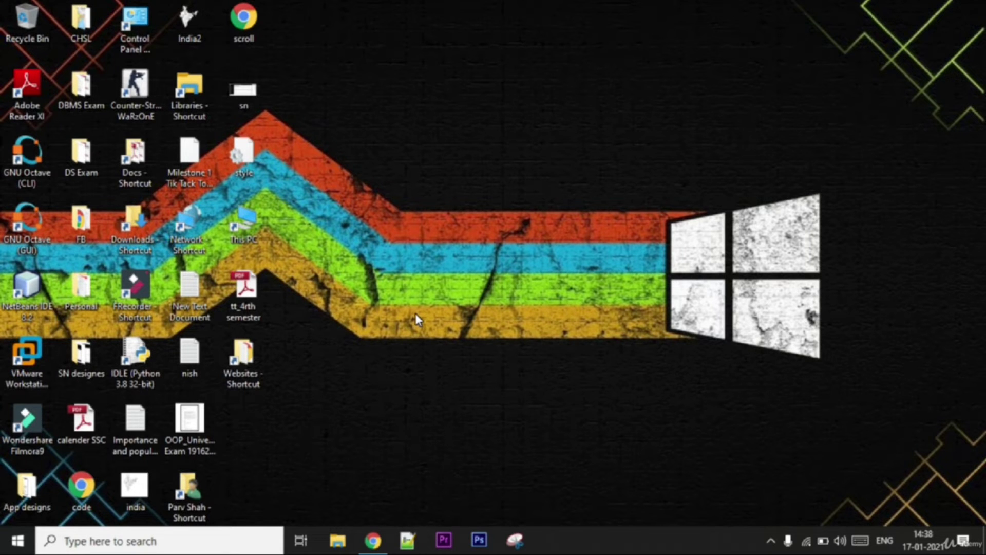
- Go from the Tails search result through Get Tails 4.14 to the 'For USB sticks' download page
left_click(382, 545)
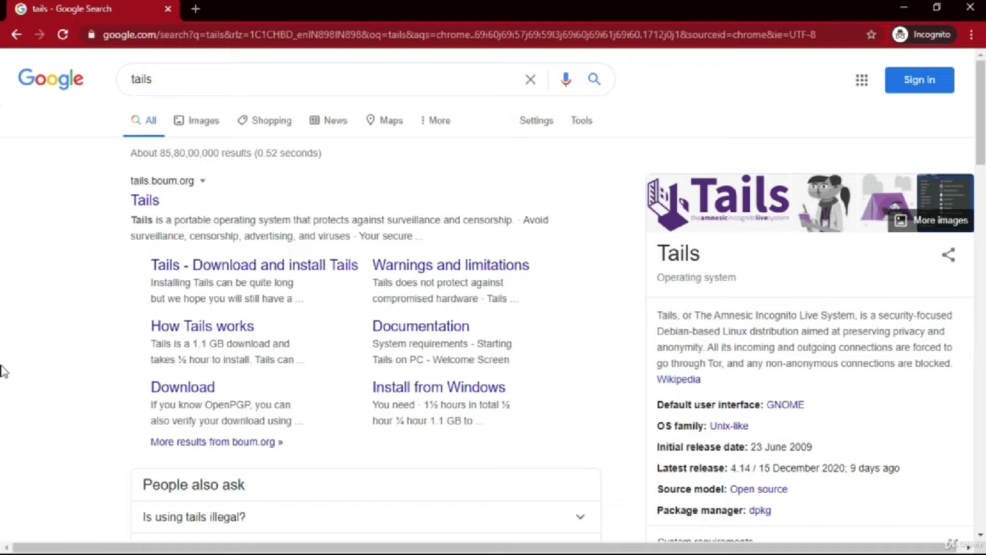
left_click(152, 197)
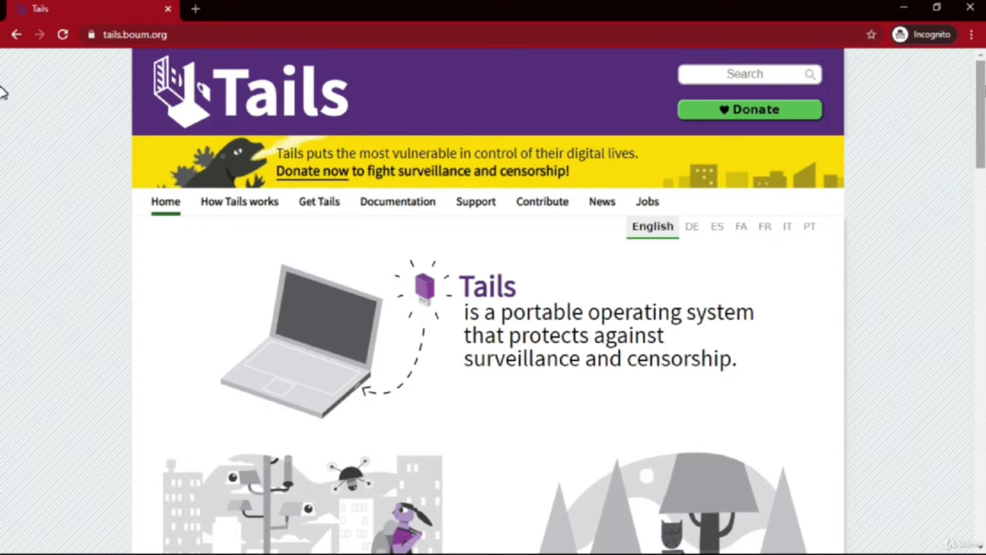
scroll(3, 92, "down", 10)
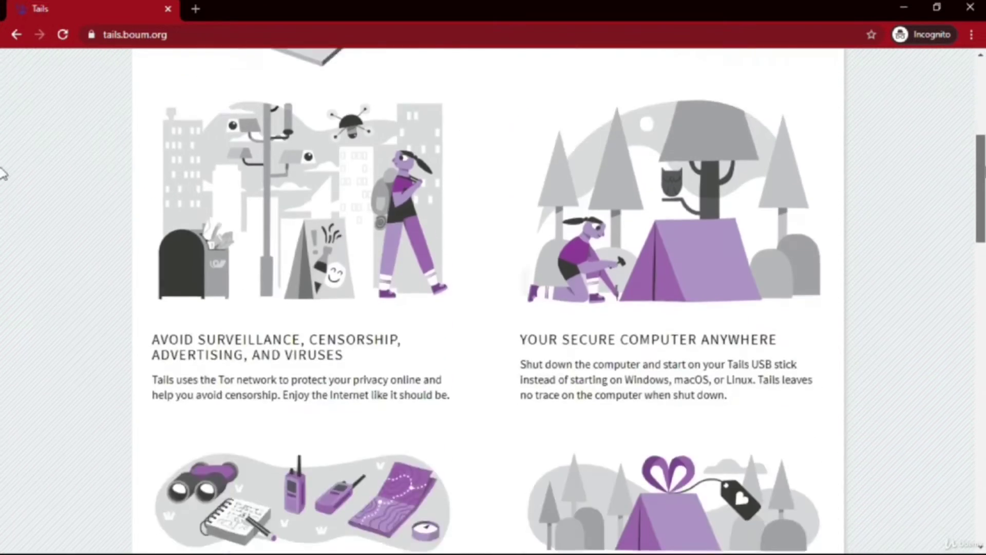
scroll(3, 252, "down", 2)
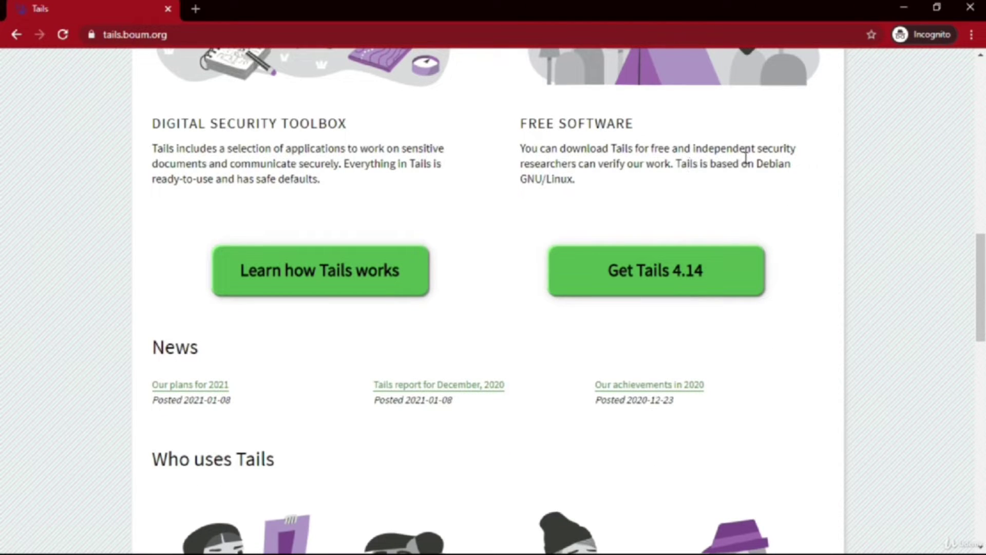
left_click(612, 263)
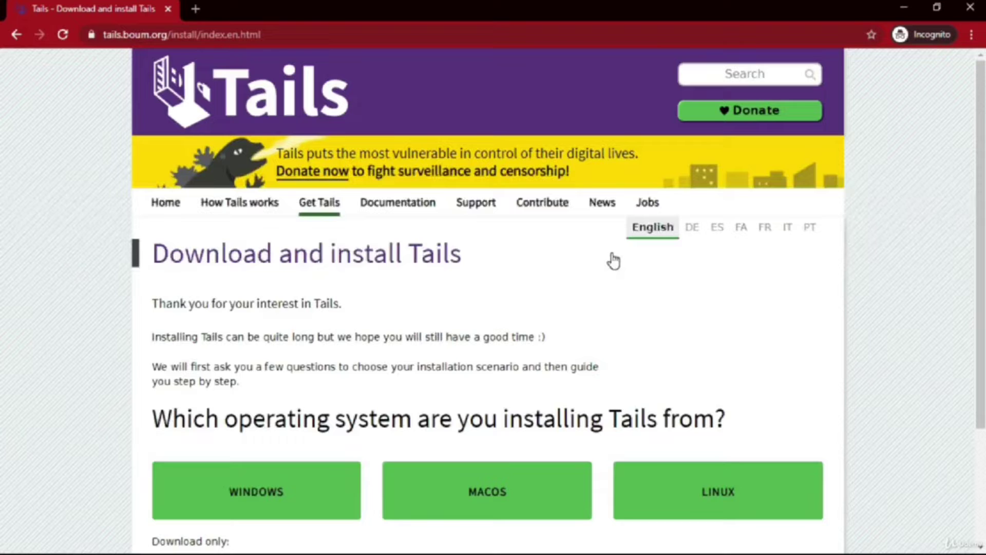
scroll(1, 205, "down", 3)
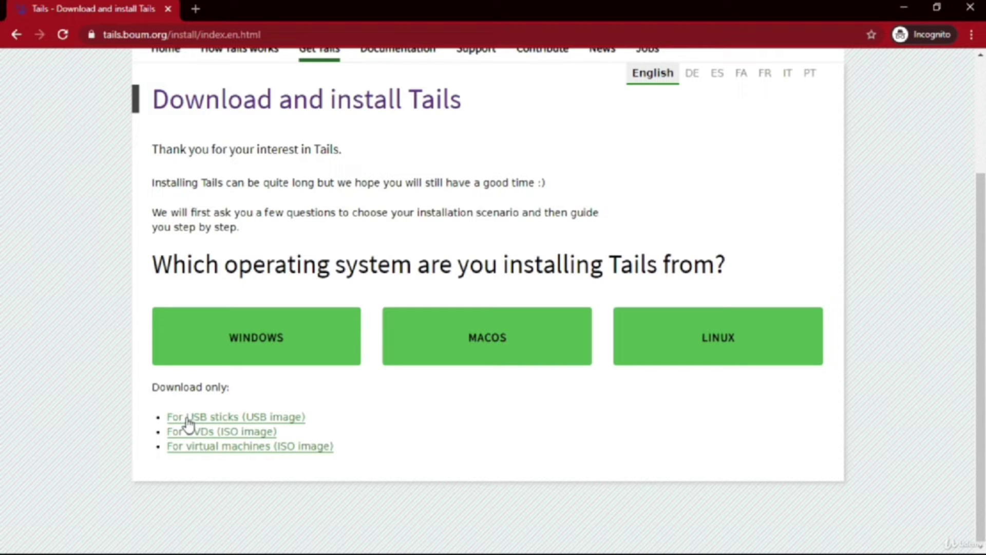
left_click(241, 417)
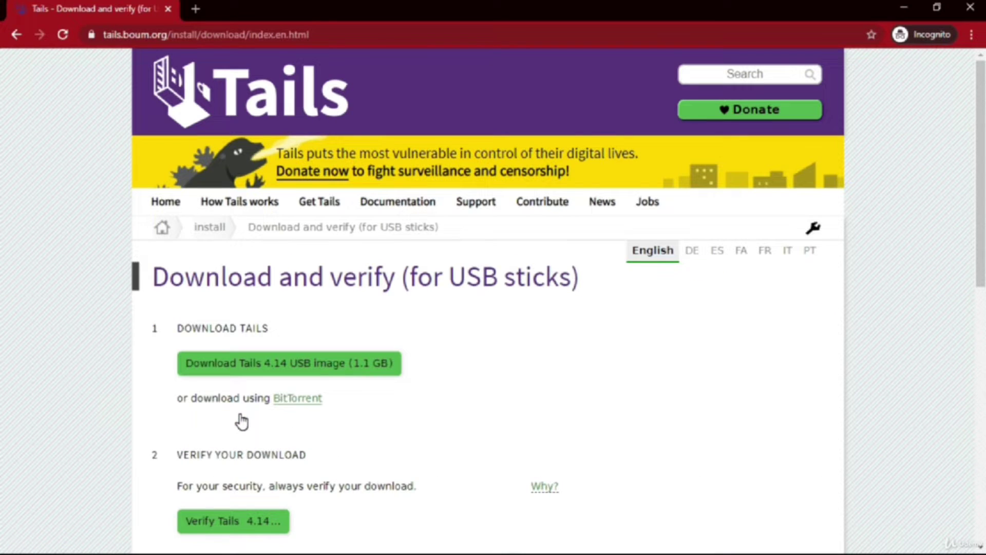
- Start downloading the Tails 4.14 USB image, then cancel that download
scroll(242, 418, "down", 5)
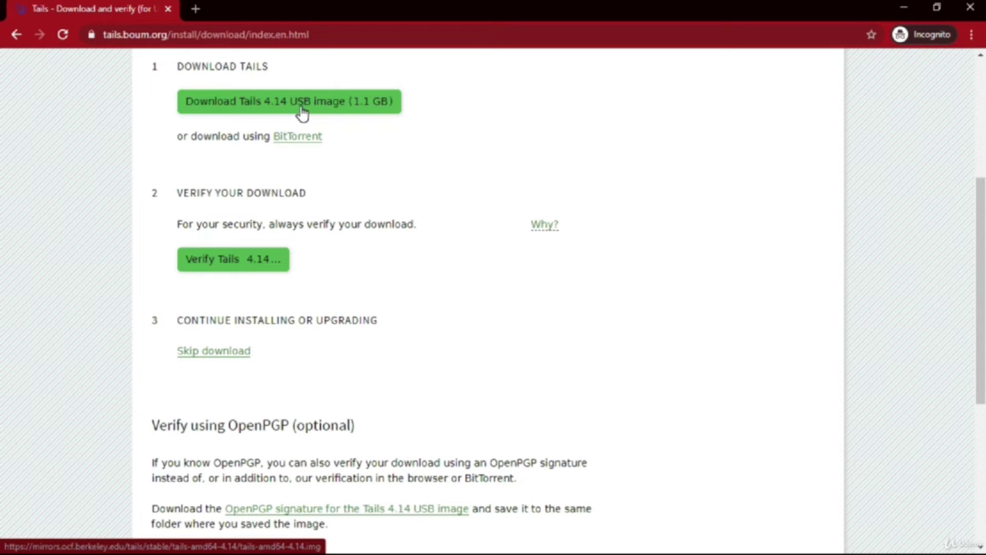
left_click(324, 105)
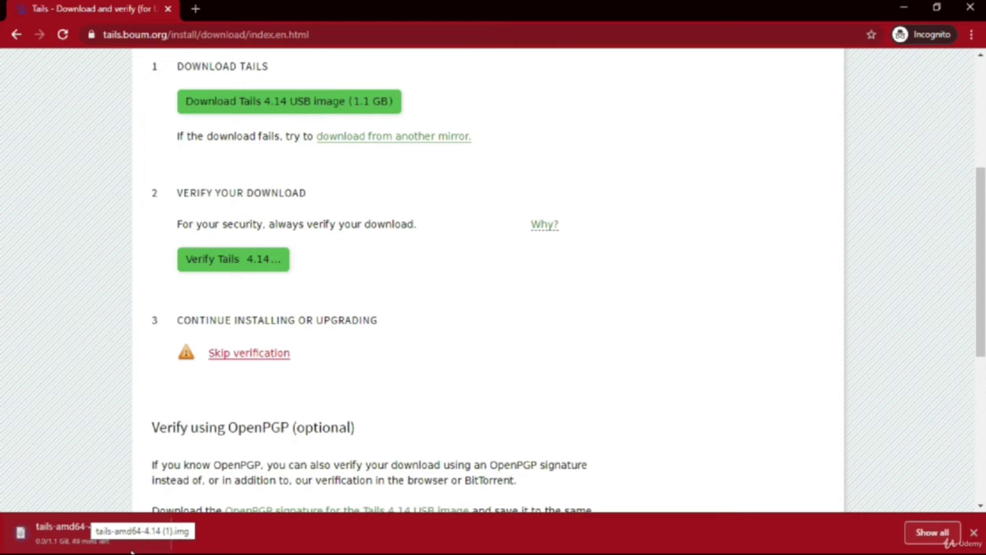
left_click(153, 535)
left_click(174, 508)
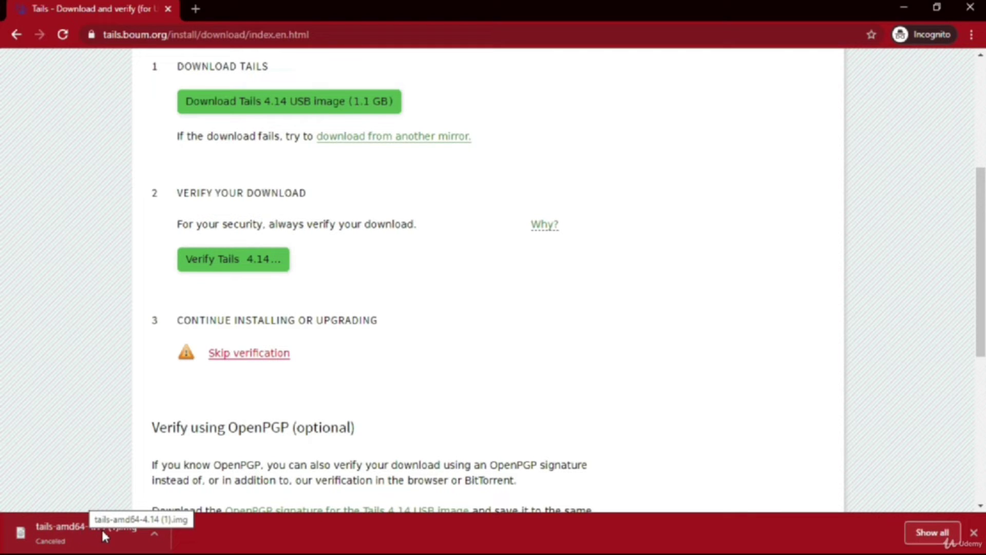
- Search 'rufus' in a new tab and open the official rufus.ie site
left_click(194, 9)
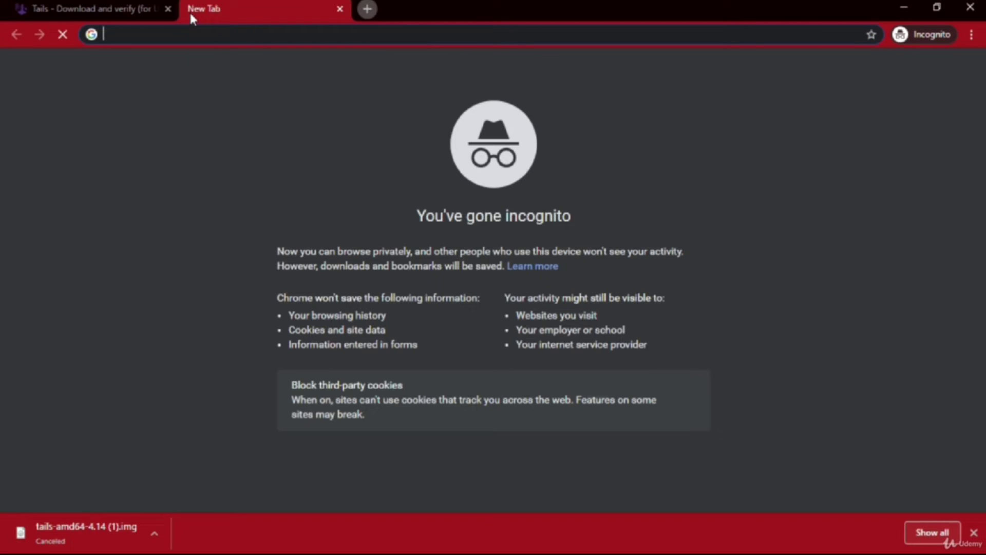
type("rufus")
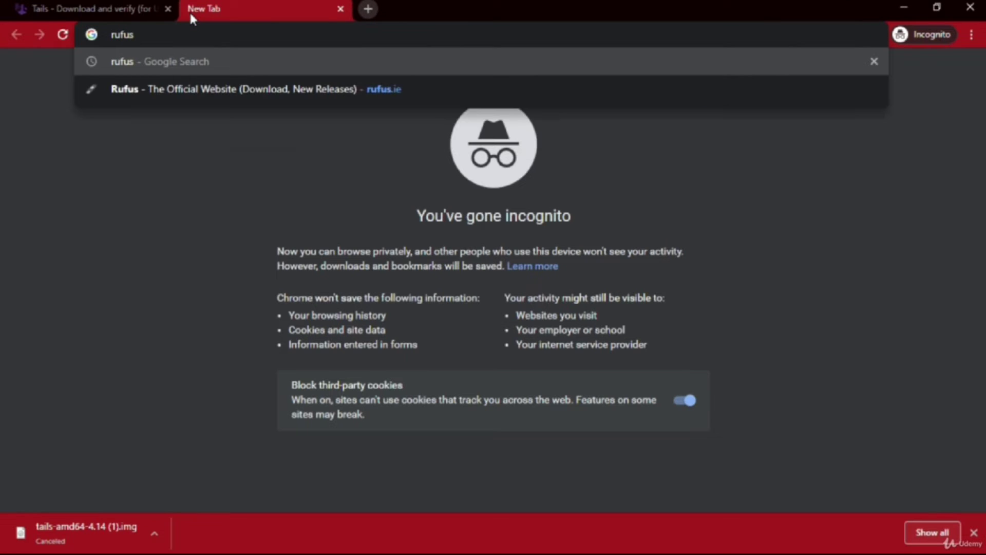
key("Return")
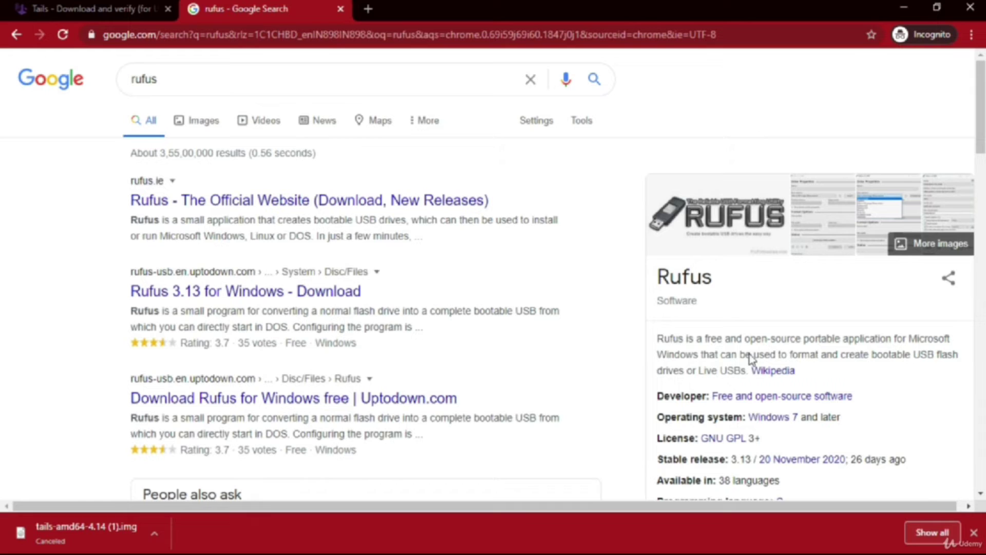
left_click(973, 532)
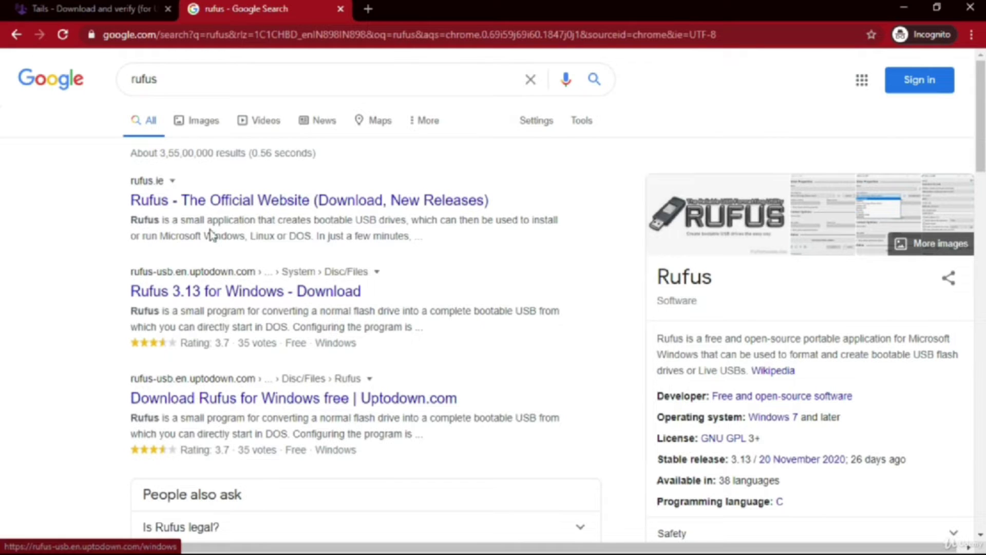
left_click(218, 201)
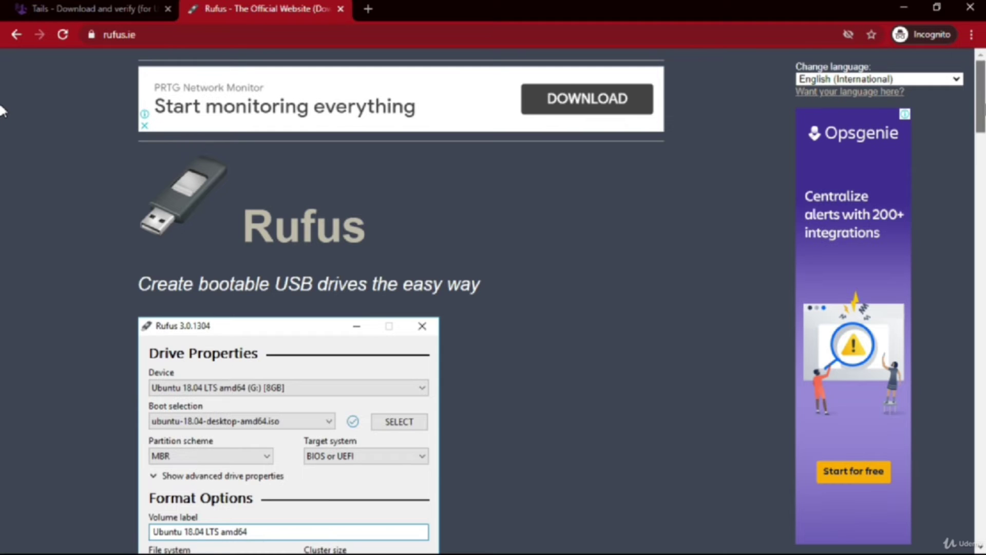
- Start the Rufus 3.13 download, then cancel it
scroll(1, 154, "down", 12)
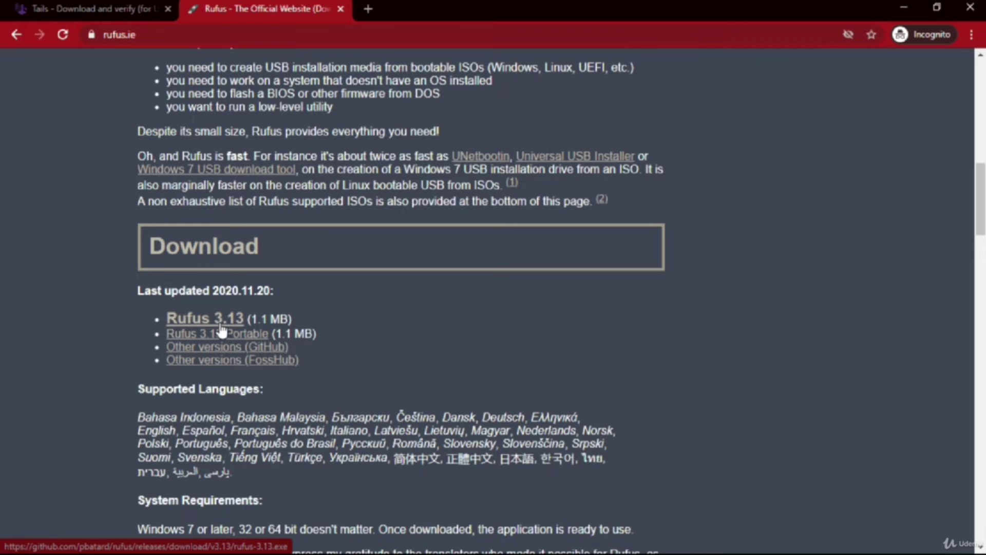
left_click(221, 325)
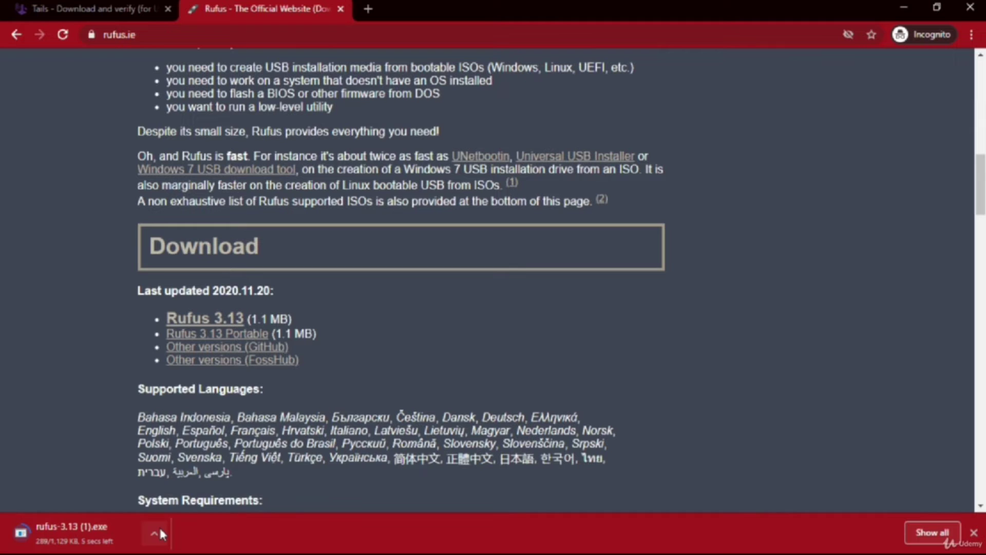
left_click(159, 525)
left_click(174, 510)
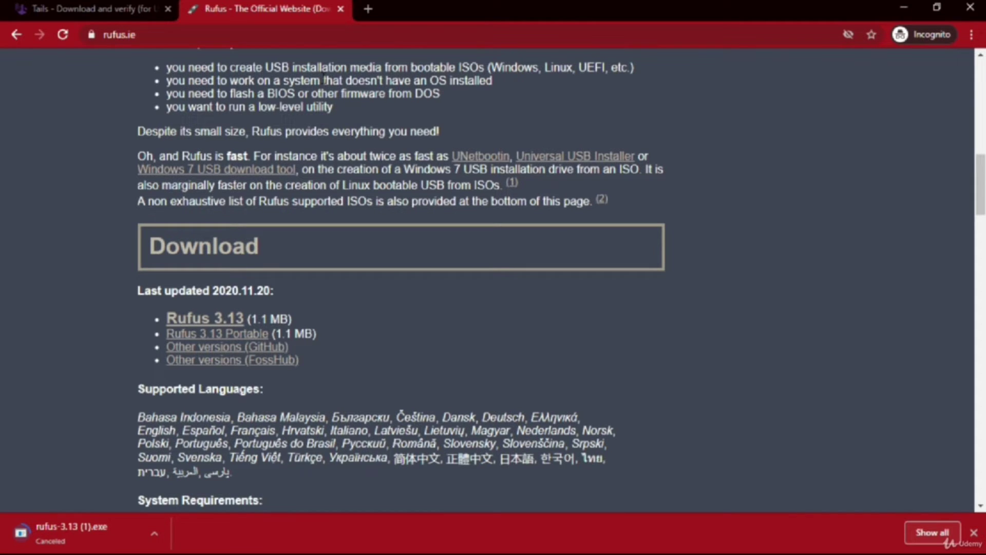
- On the Tails page, start verifying the downloaded tails-amd64-4.14 image with 'Verify Tails 4.14'
left_click(3, 4)
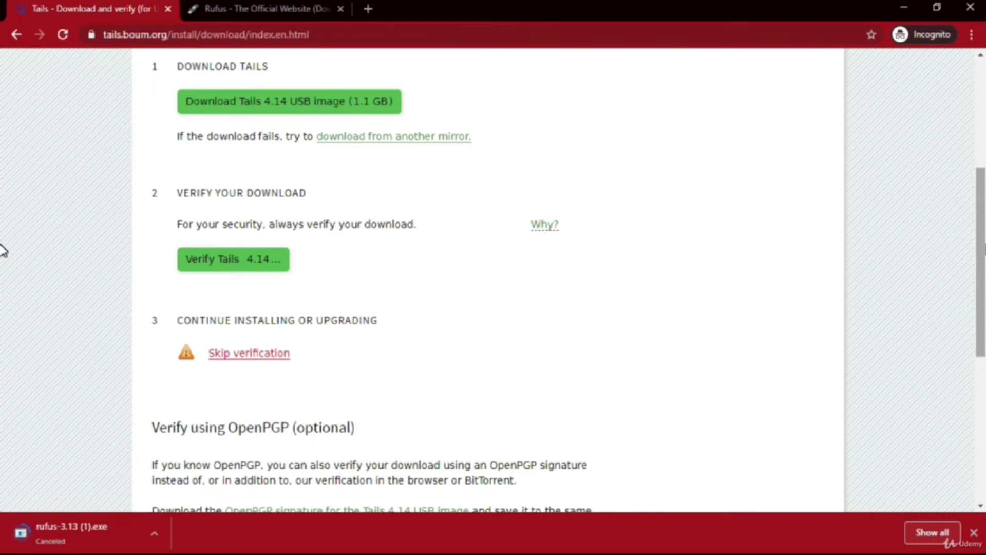
scroll(2, 247, "up", 2)
scroll(3, 216, "up", 1)
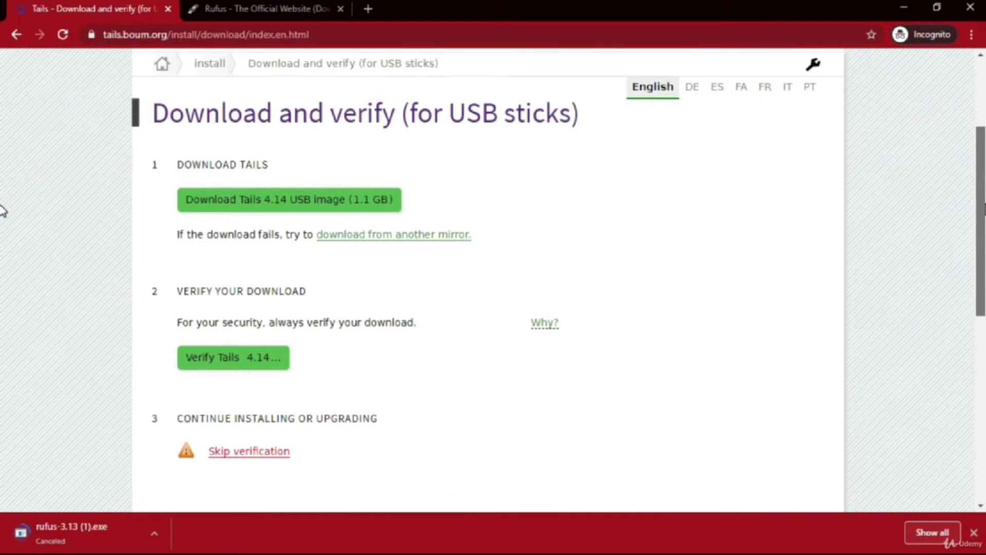
scroll(2, 213, "down", 1)
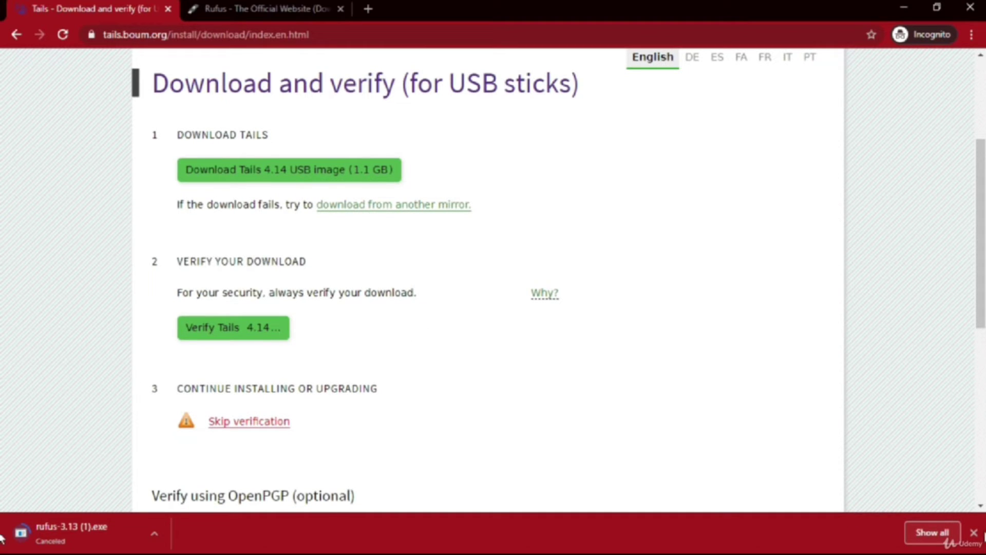
left_click(975, 532)
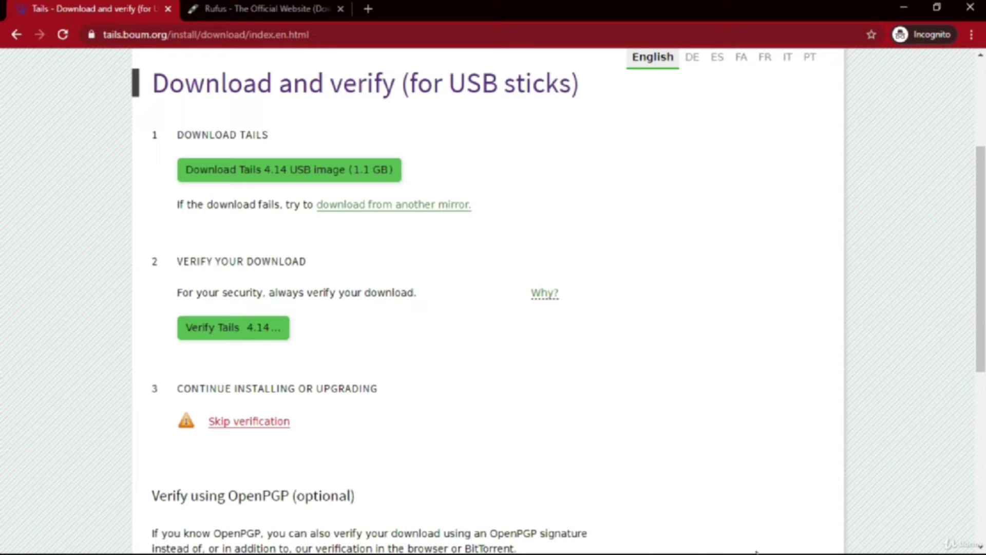
left_click(250, 329)
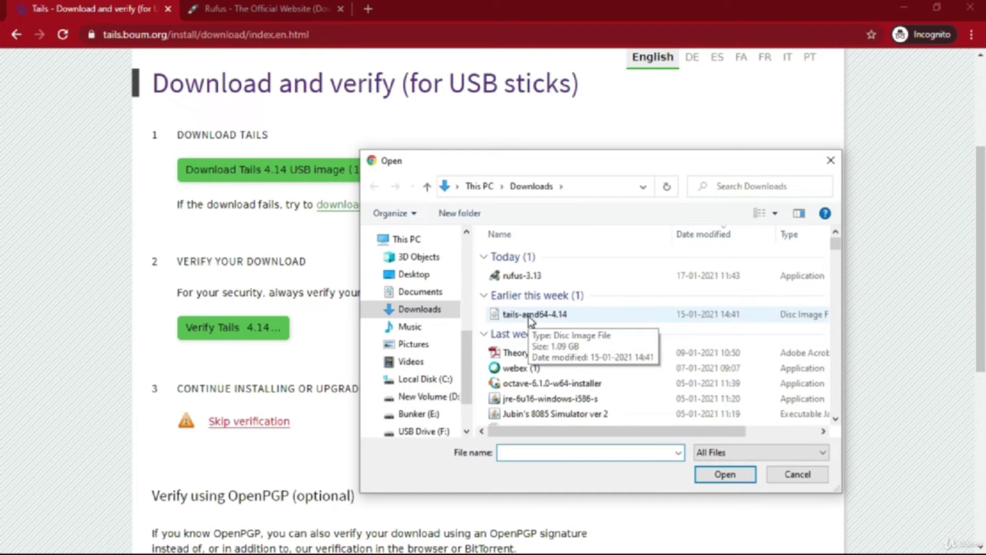
double_click(557, 316)
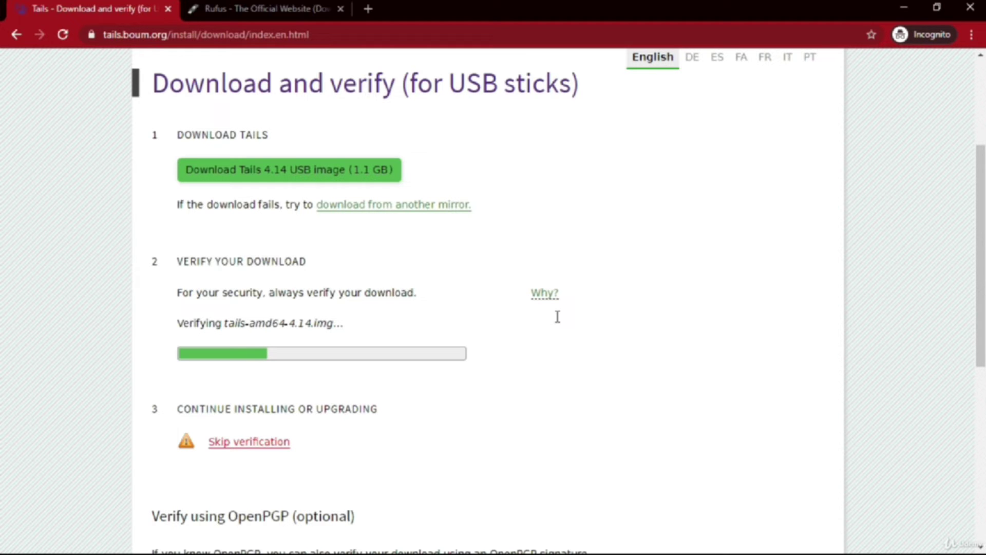
left_click(905, 7)
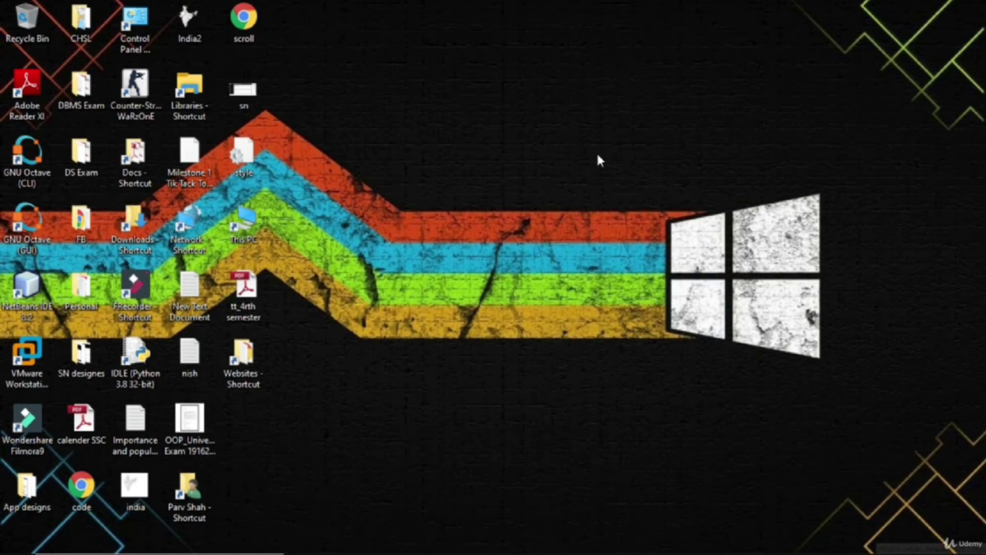
double_click(236, 226)
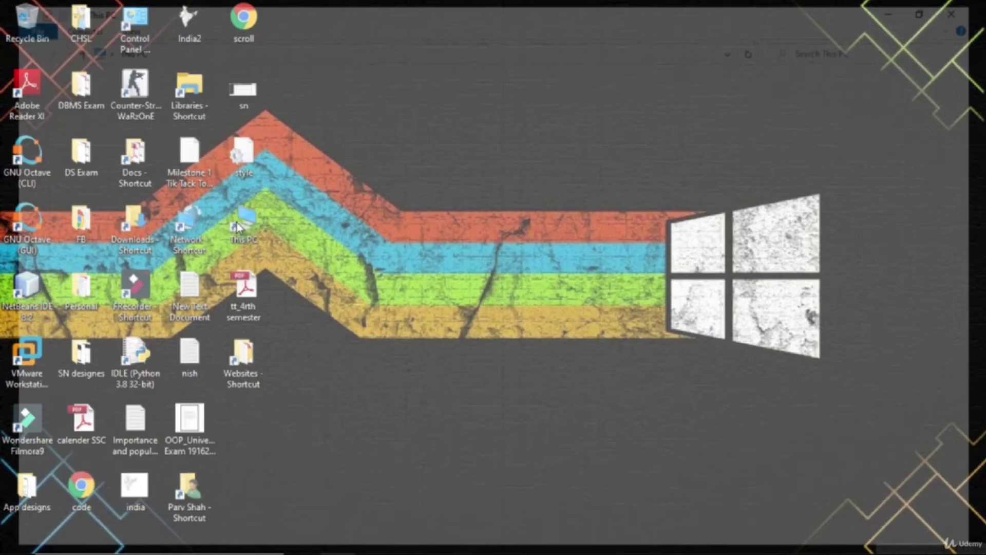
double_click(817, 200)
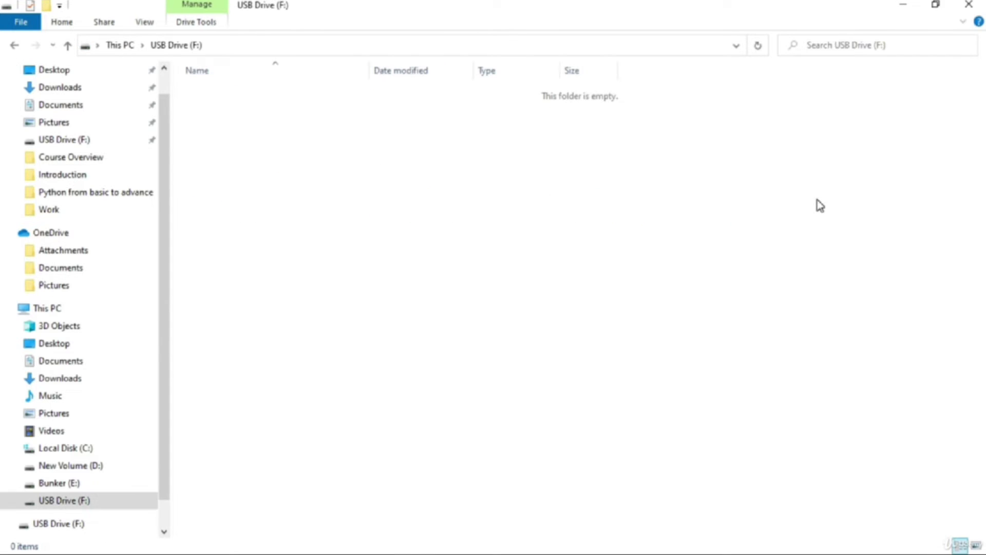
left_click(968, 5)
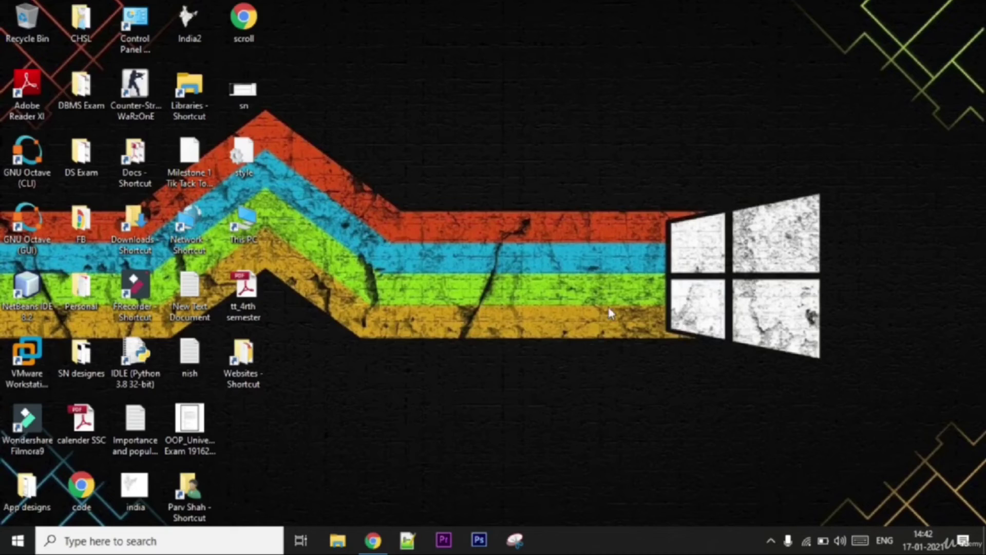
- Return to Chrome to see 'Verification successful!' for tails-amd64-4.14.img
left_click(374, 539)
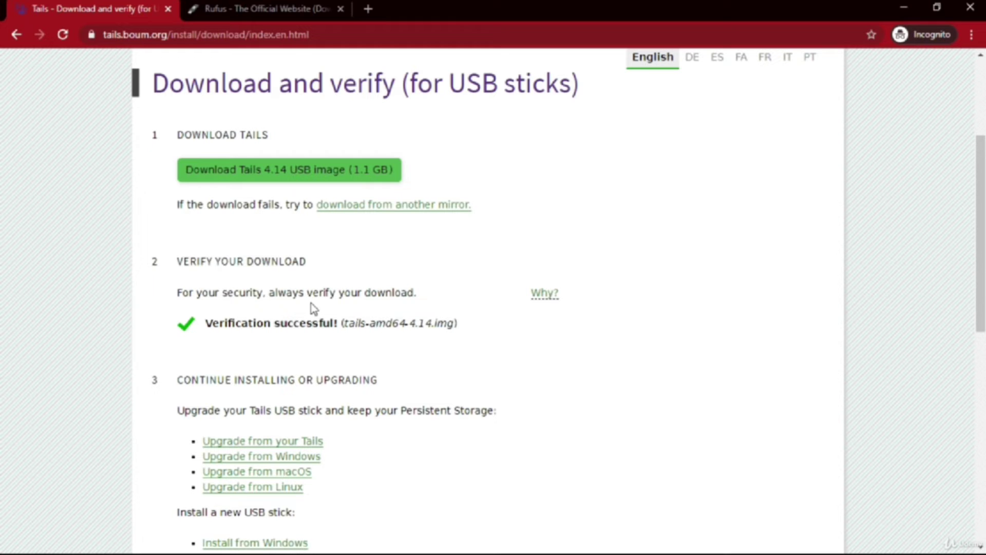
- Minimize Chrome and run rufus-3.13 from the Downloads folder
left_click(904, 7)
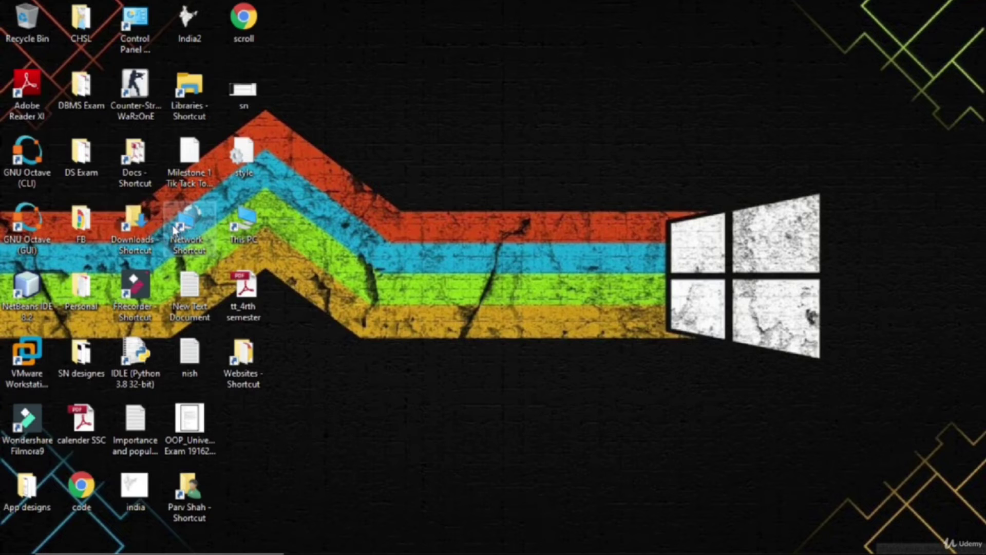
double_click(129, 223)
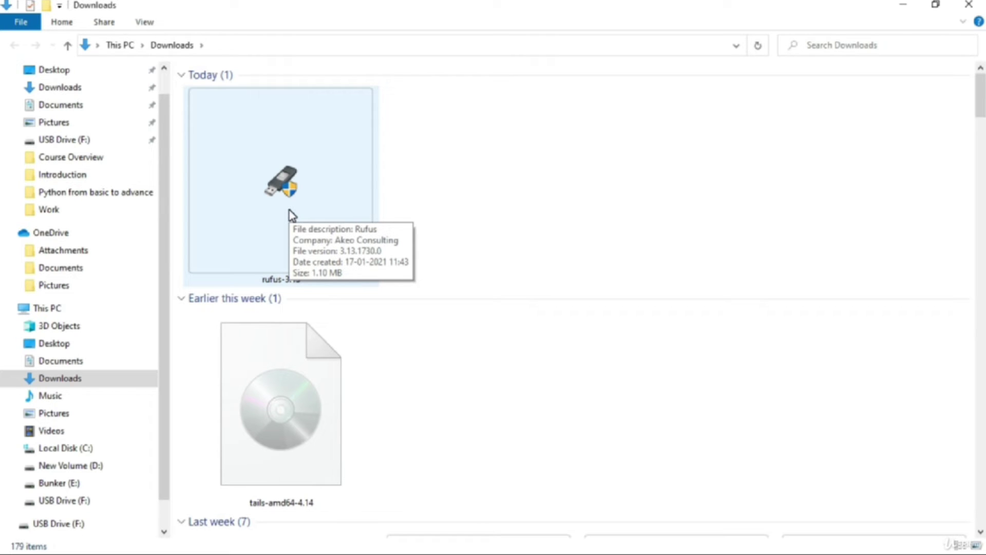
double_click(289, 211)
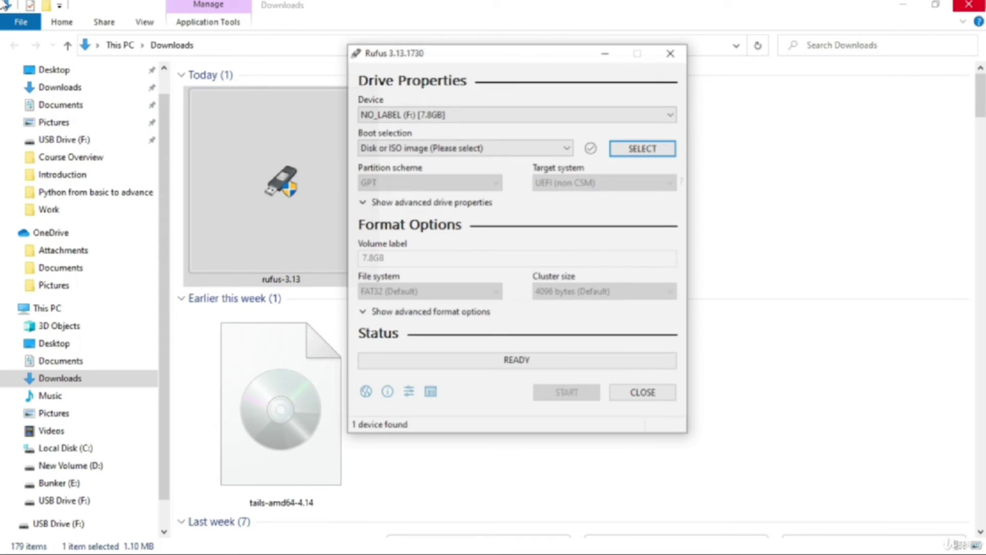
- Choose NO_LABEL (F:) [7.8GB] as the Rufus target device
left_click(904, 5)
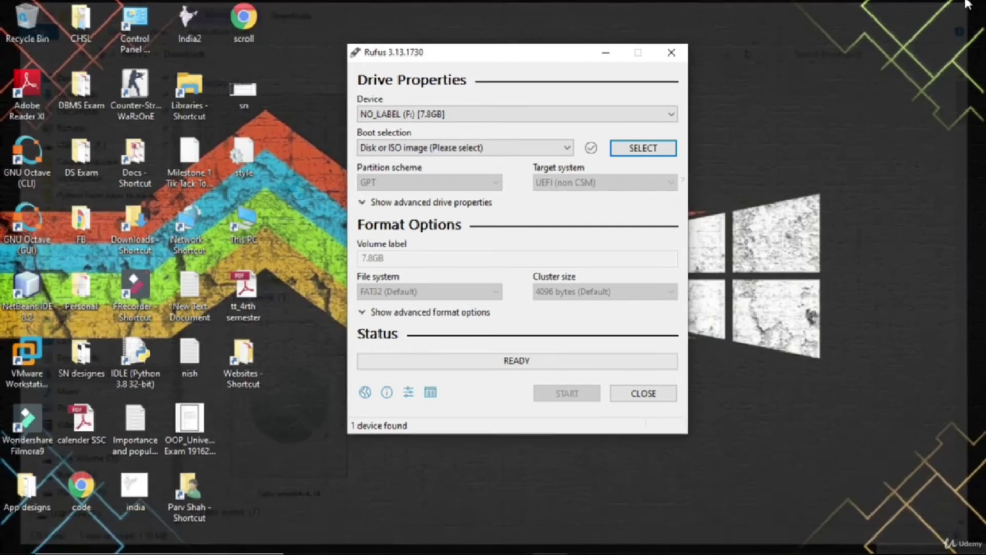
left_click(532, 115)
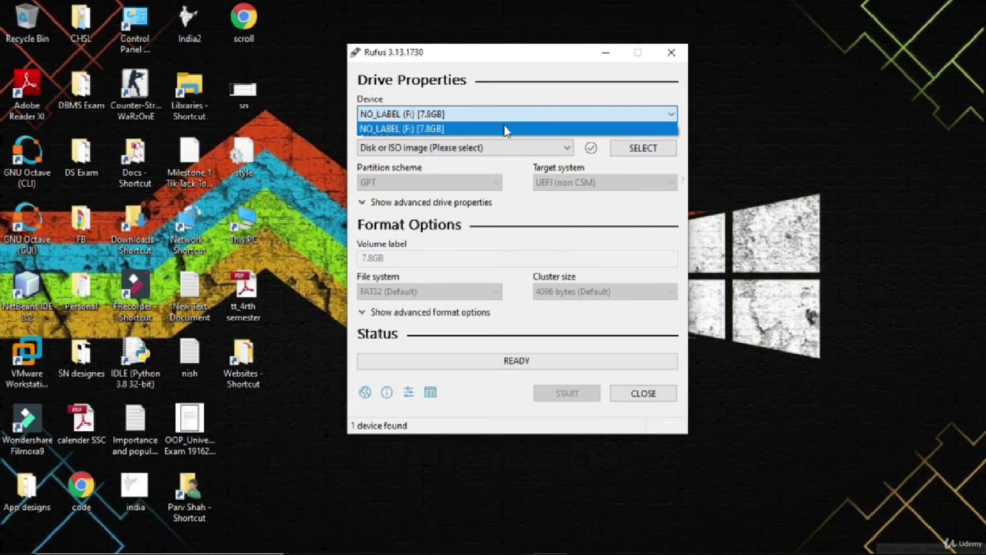
left_click(473, 128)
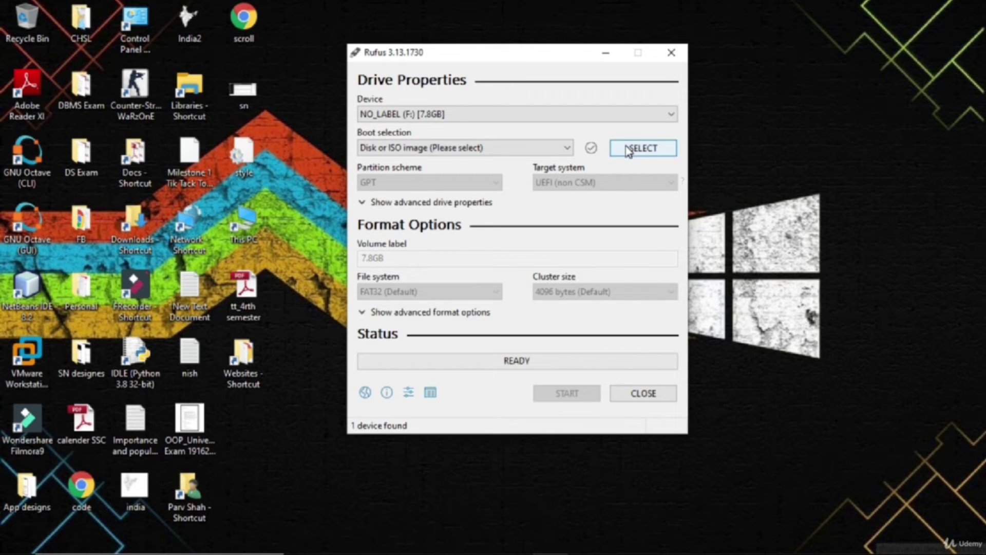
- Load tails-amd64-4.14.img as the Rufus boot image
left_click(644, 149)
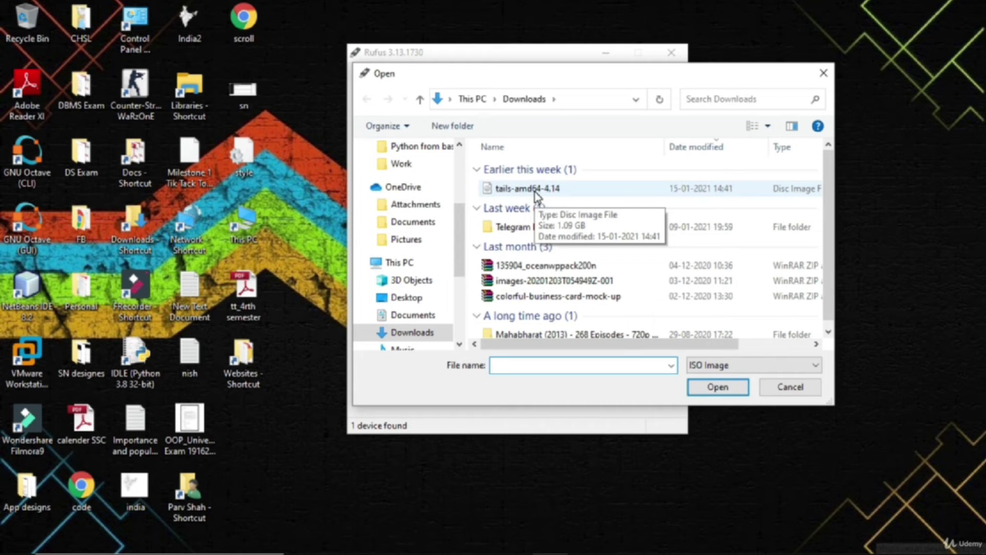
double_click(574, 190)
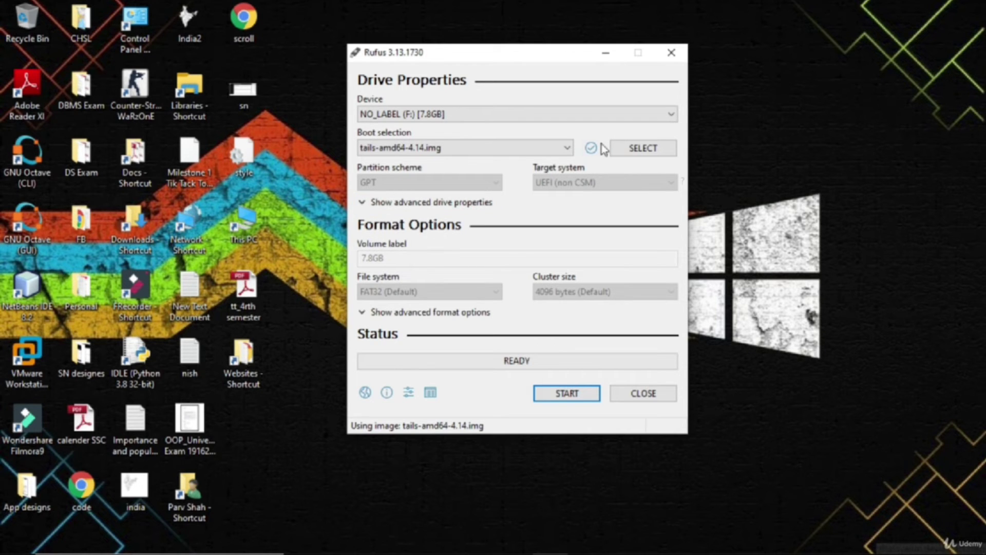
- Start the Rufus write, bringing up the data-destruction warning for NO_LABEL (F:)
left_click(575, 388)
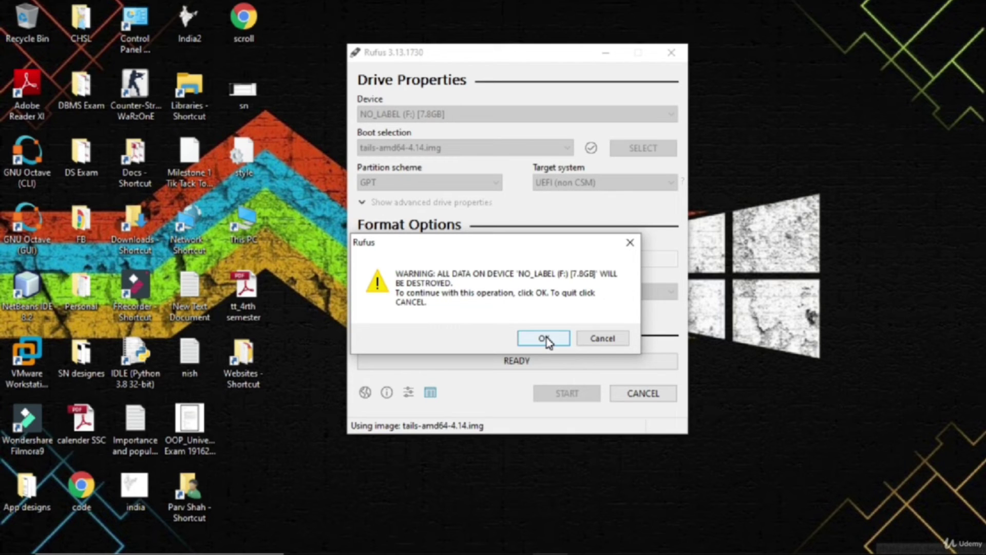
- Confirm erasing the USB drive and write tails-amd64-4.14.img until Rufus shows Ready
left_click(544, 339)
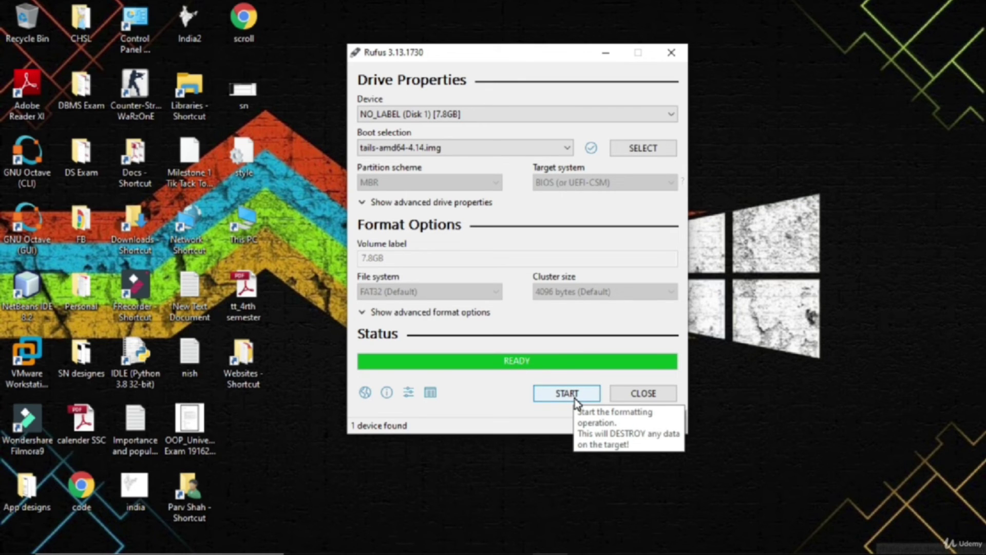
- Close Rufus and confirm This PC lists only C:, D: and Bunker (E:)
left_click(624, 401)
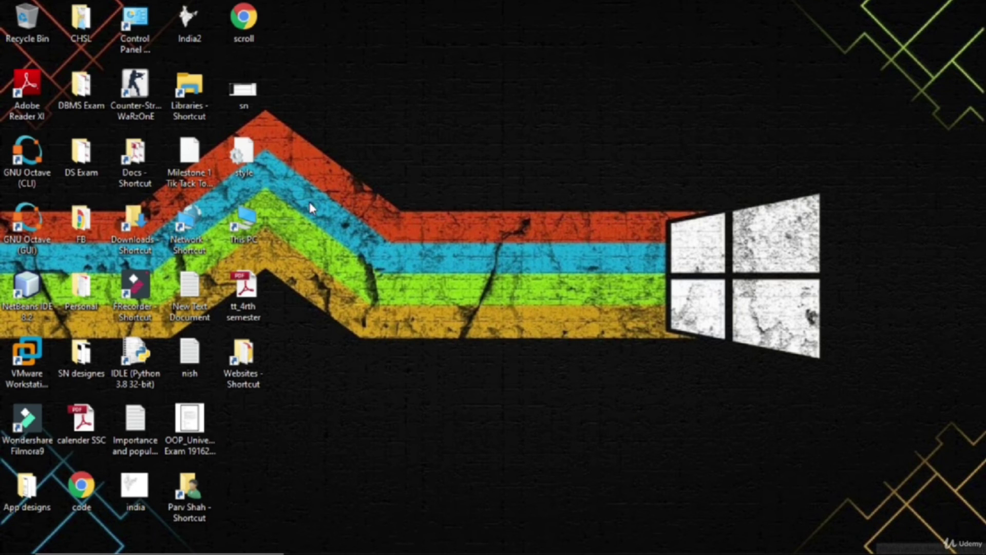
double_click(260, 213)
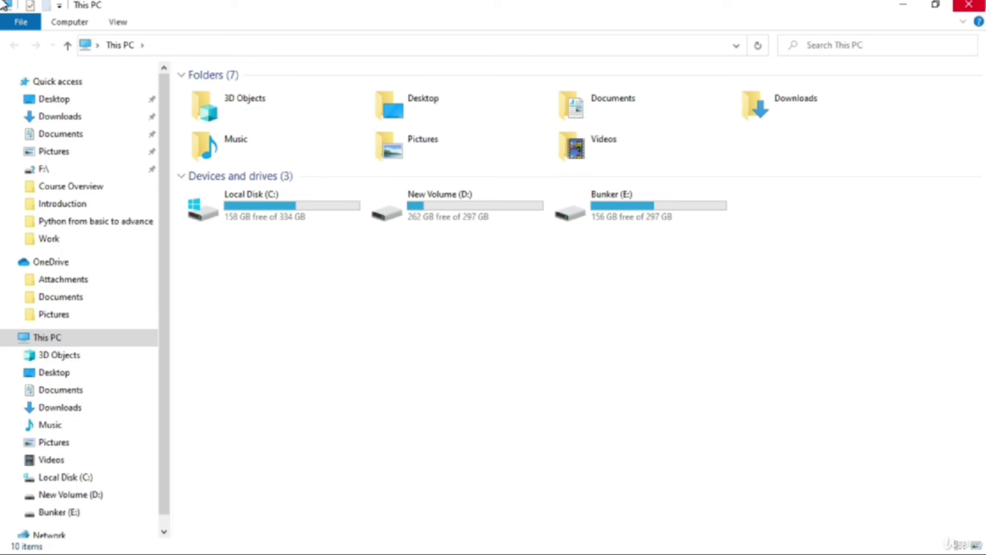
left_click(969, 5)
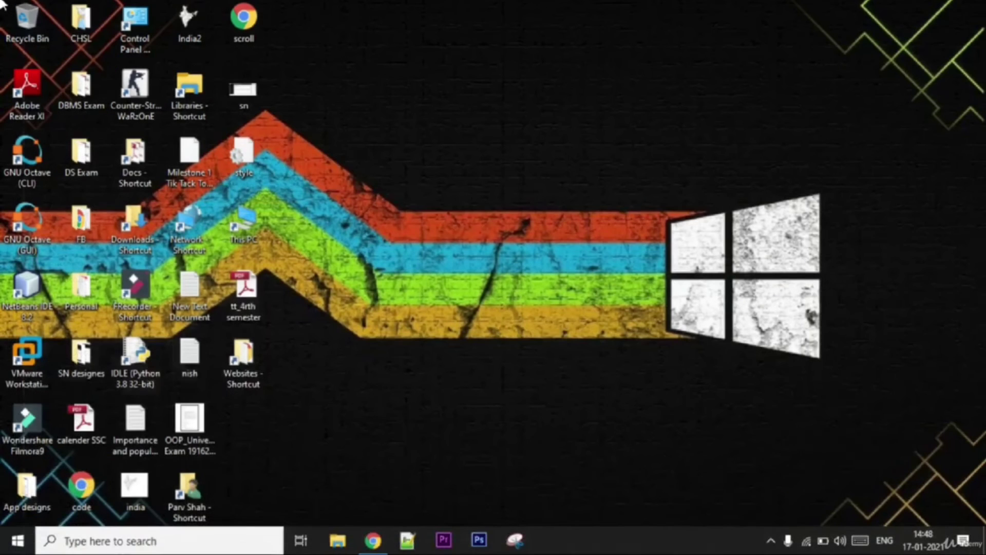